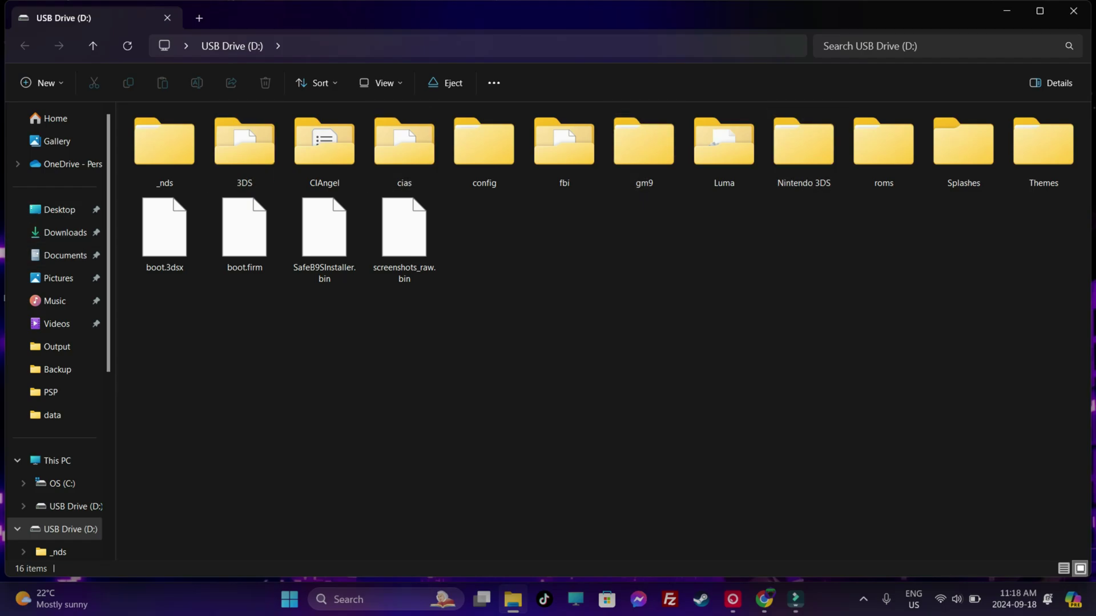
- Go to the Fallout folder under Just Jailbreaks, Vita Hack 2023, Unofficial Ports, and open the DATA folder inside its nested fallout folders
left_click(1006, 11)
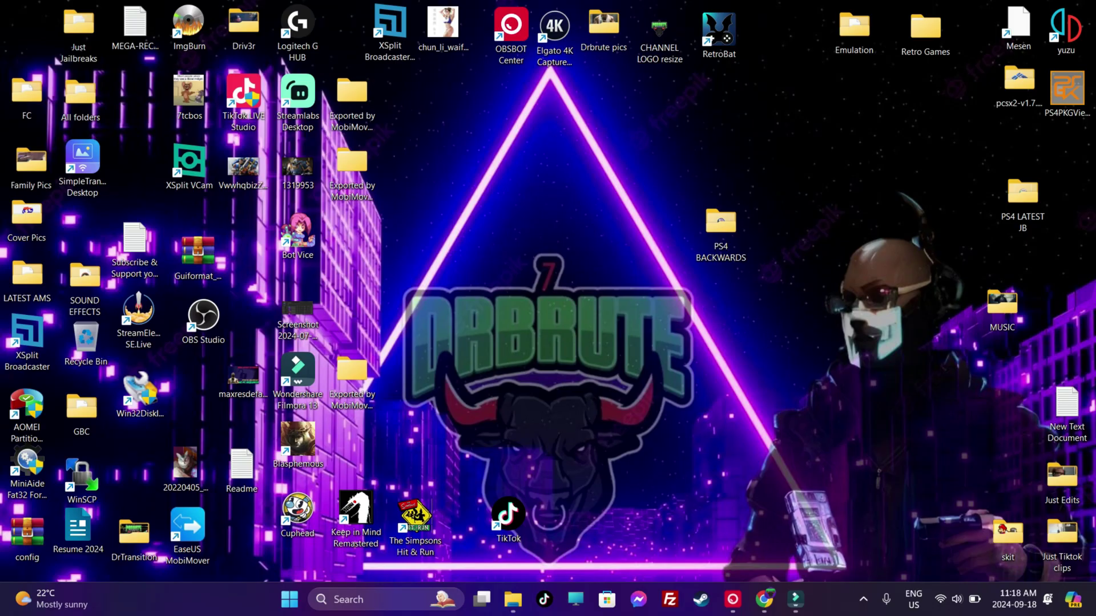
double_click(57, 60)
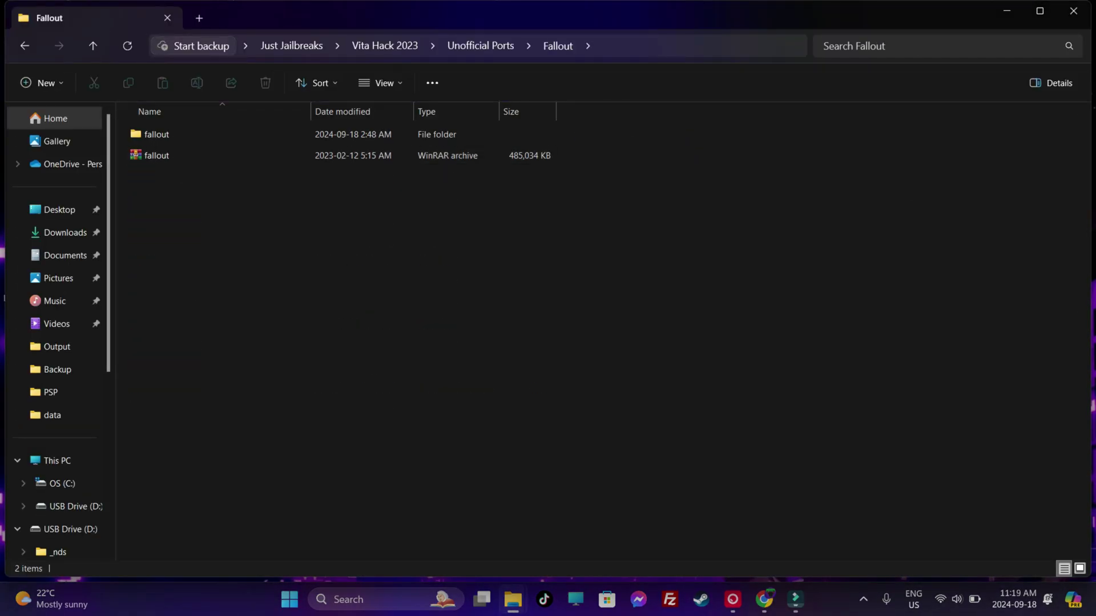
double_click(157, 134)
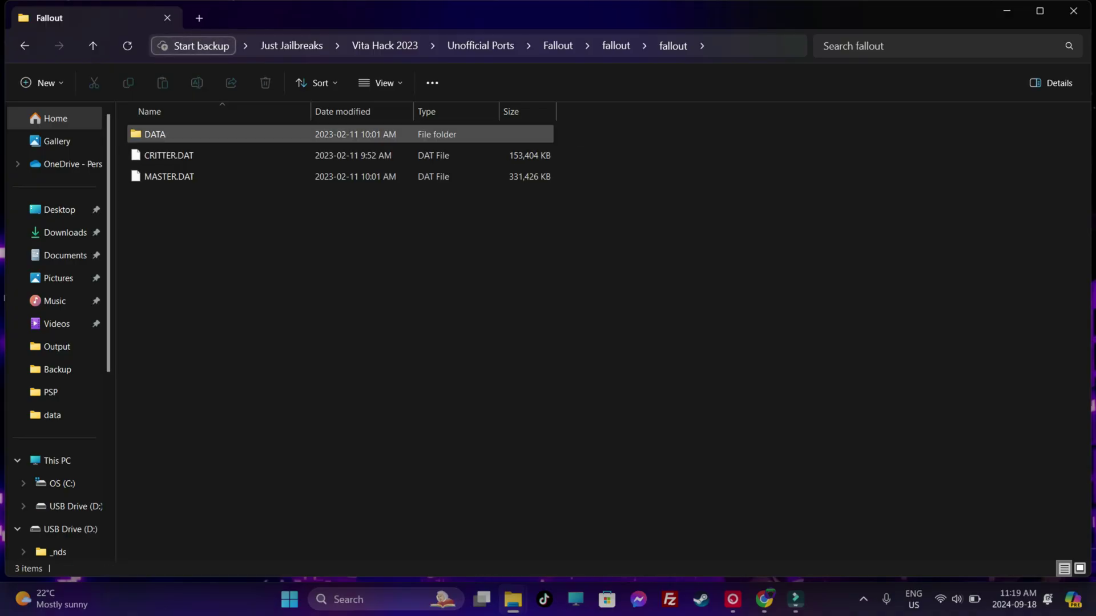
double_click(154, 134)
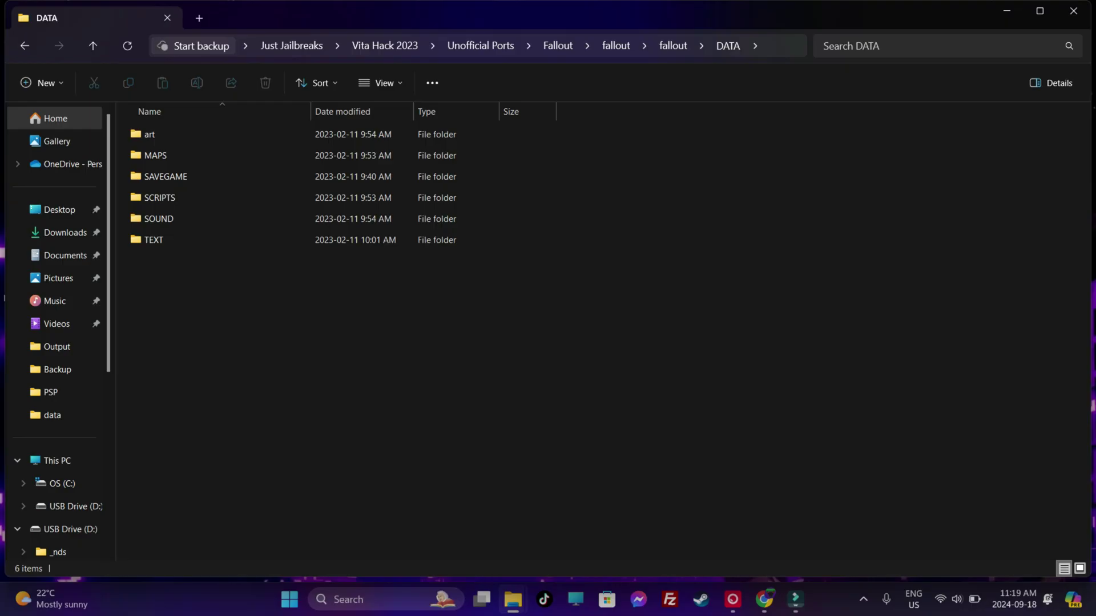
- Check CRITTER.DAT, MASTER.DAT and the DATA folder's contents, ending in the folder that contains the inner fallout folder
key("alt+Left")
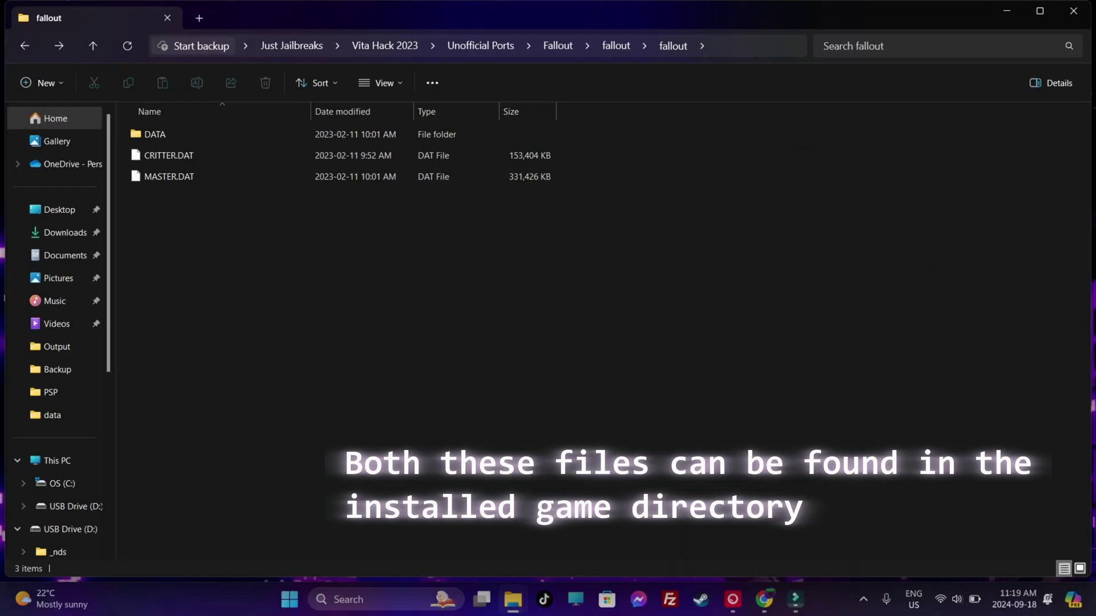
left_click_drag(217, 219, 153, 154)
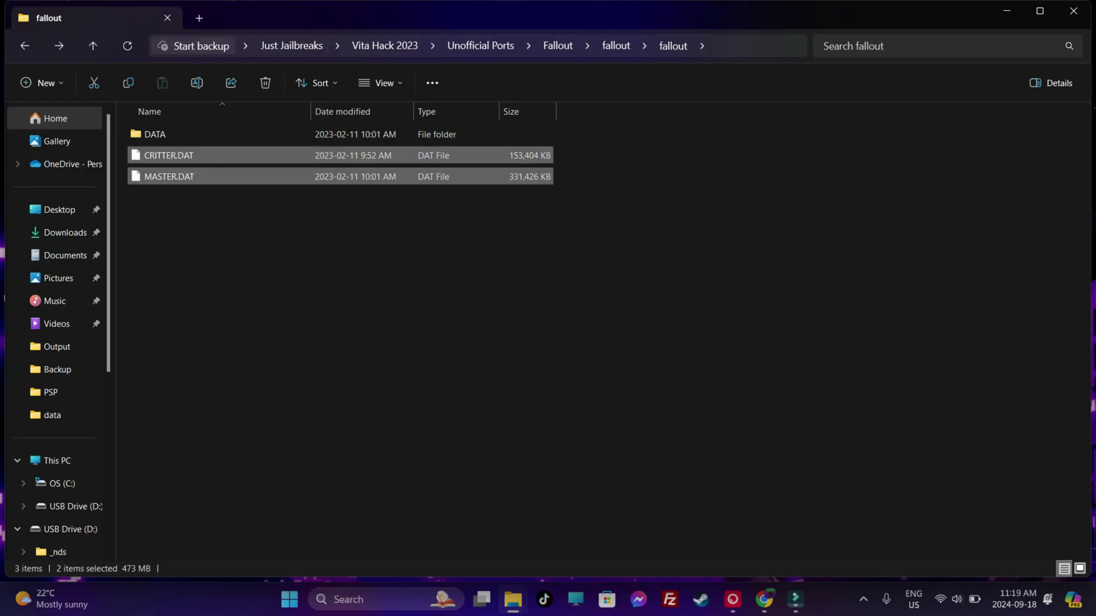
key("Escape")
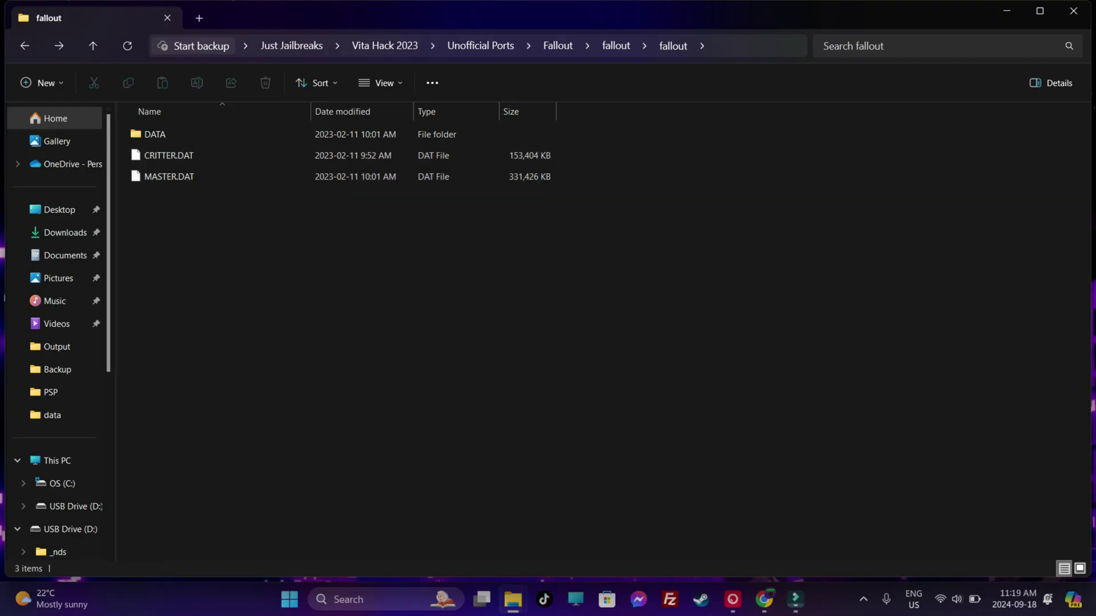
double_click(155, 134)
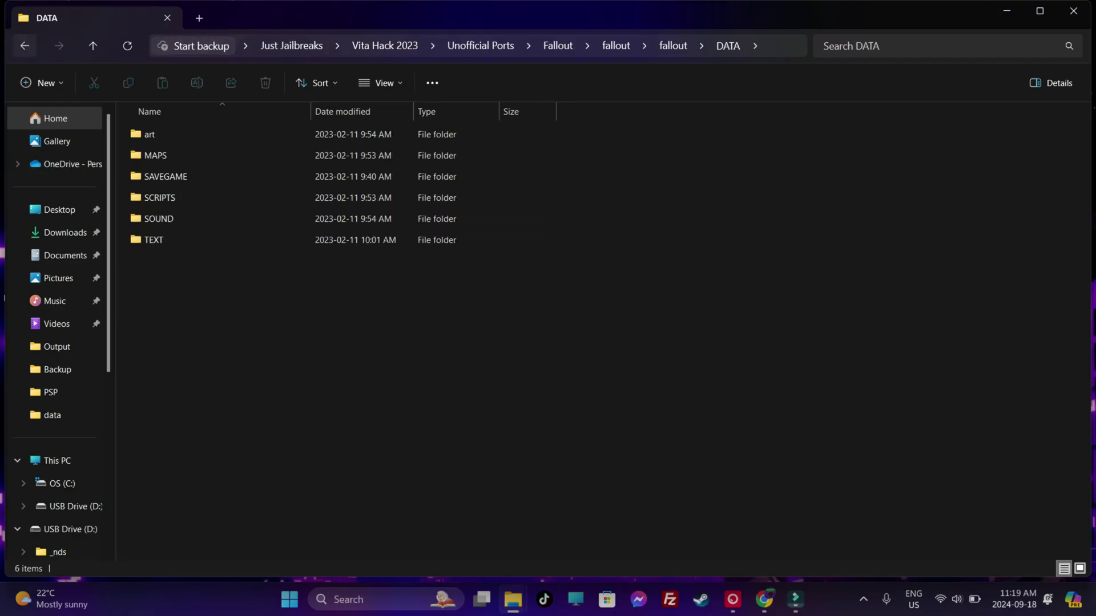
left_click(25, 46)
left_click(25, 46)
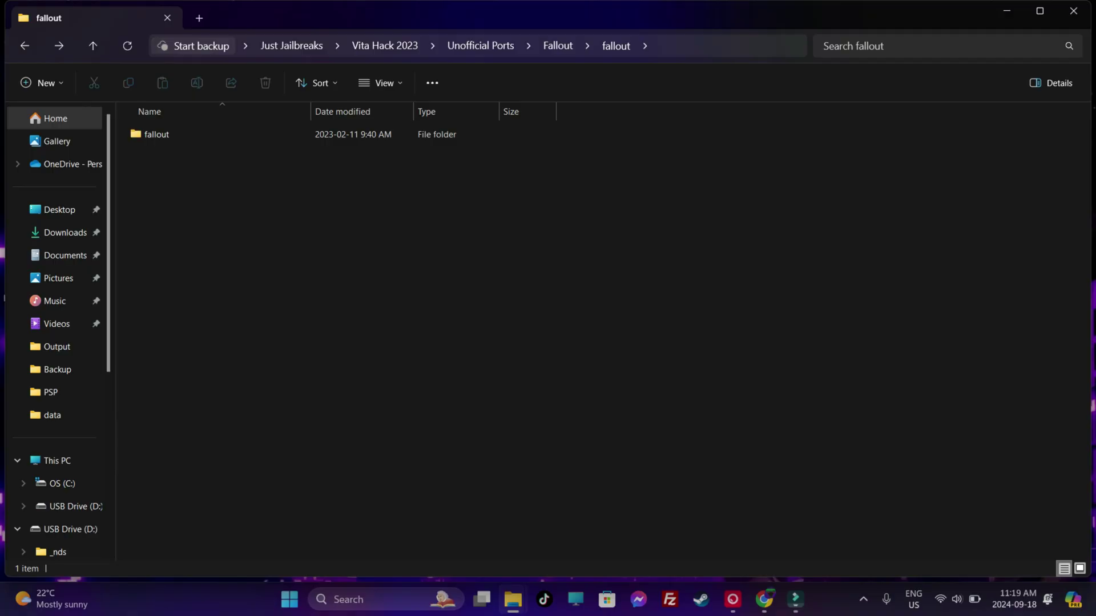
- Copy the inner fallout folder into the 3DS folder on USB Drive (D:)
left_click(156, 134)
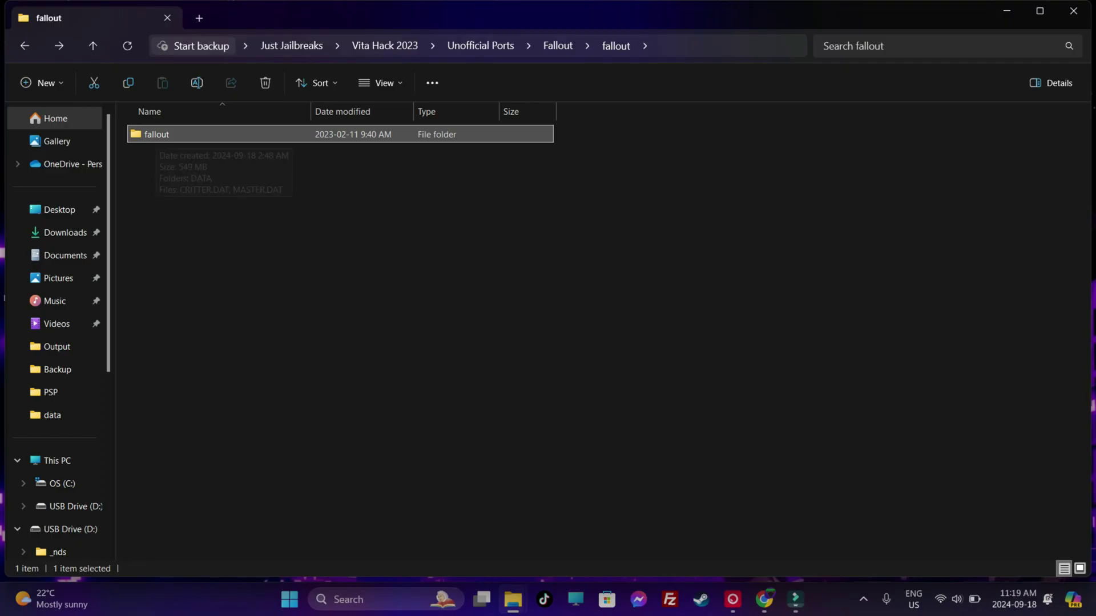
key("ctrl+c")
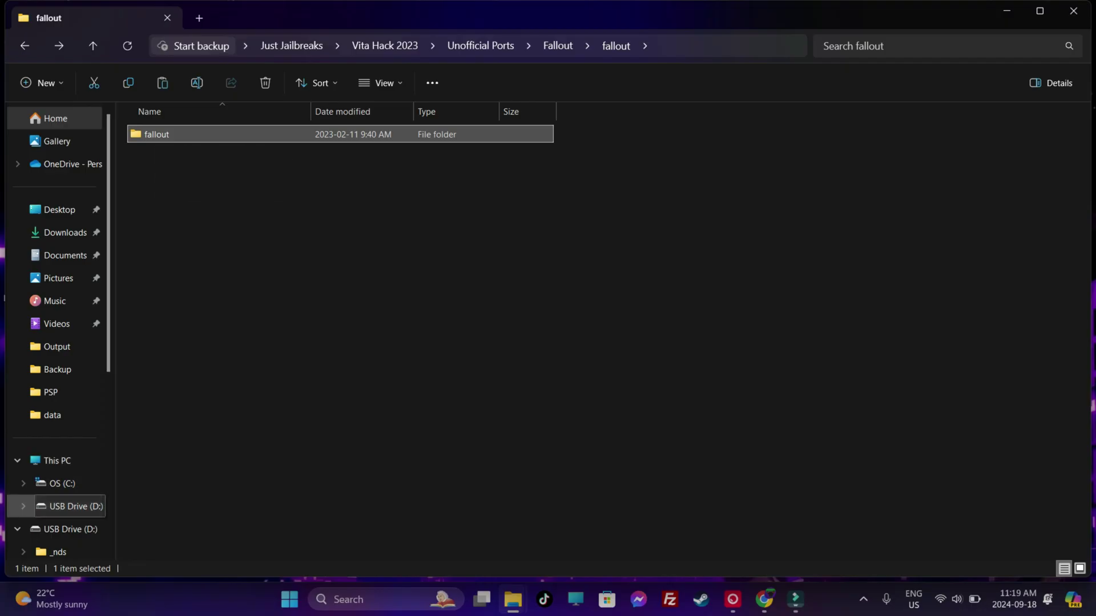
left_click(70, 506)
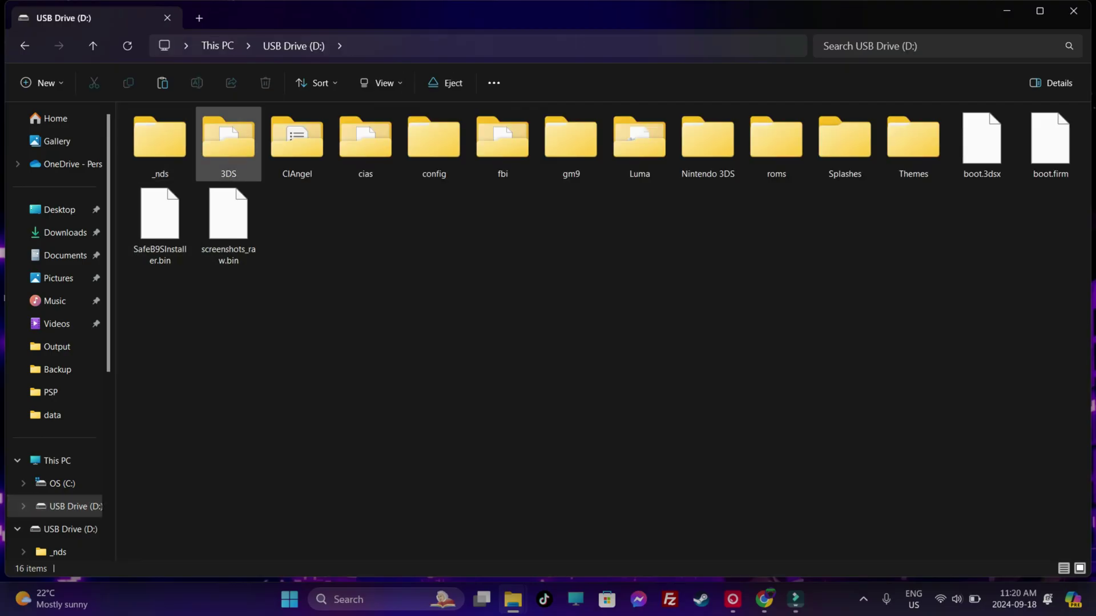
double_click(228, 143)
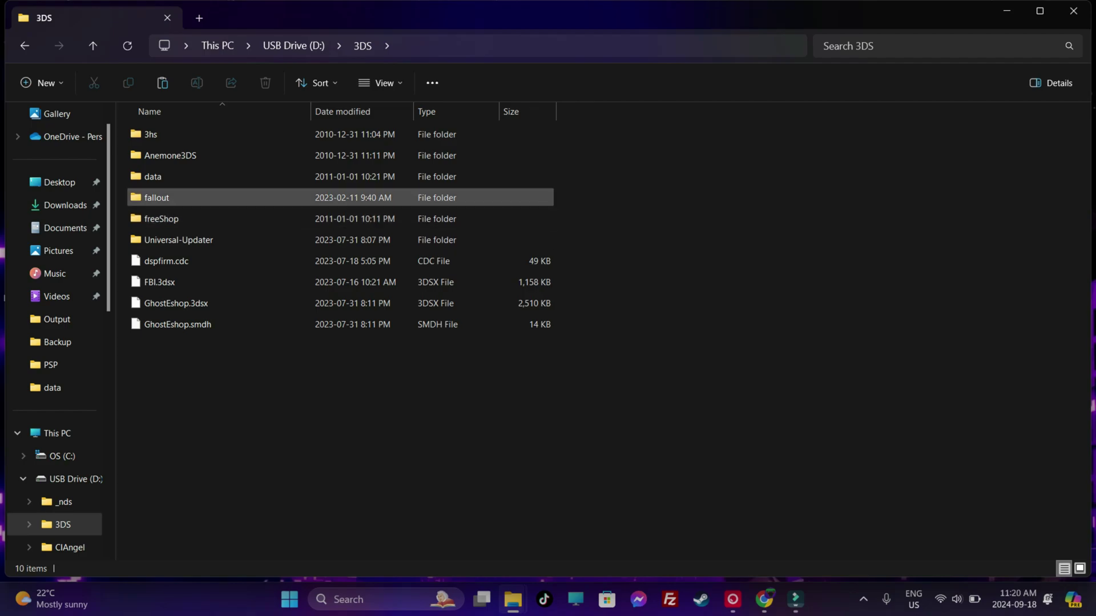
mouse_move(157, 200)
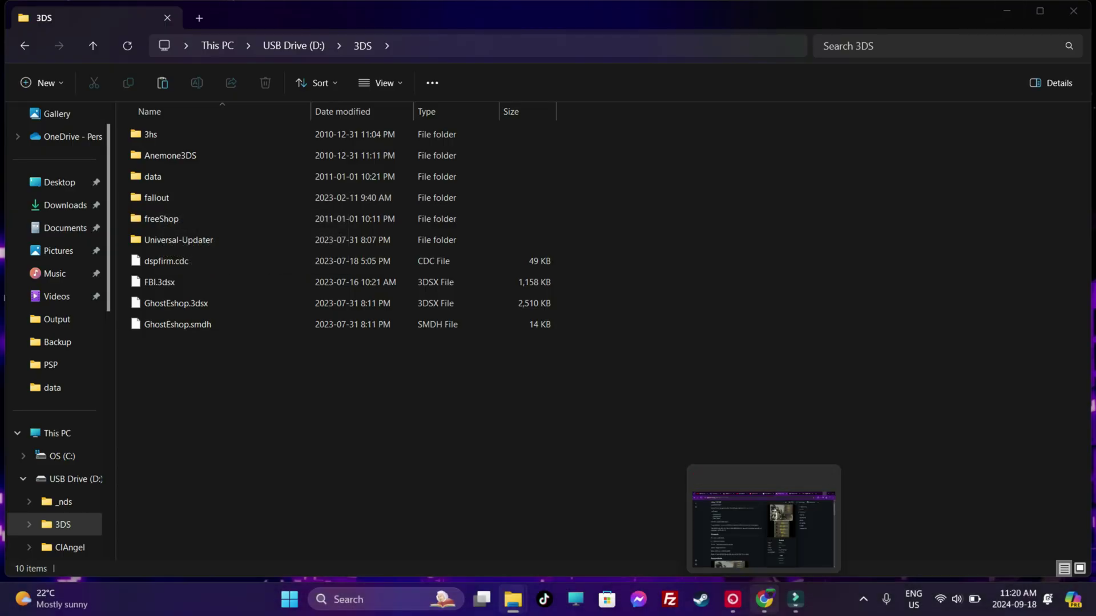
- Copy fallout-ce.3dsx from the fallout13ds folder in Downloads into the fallout folder inside 3DS on the USB drive
left_click(765, 600)
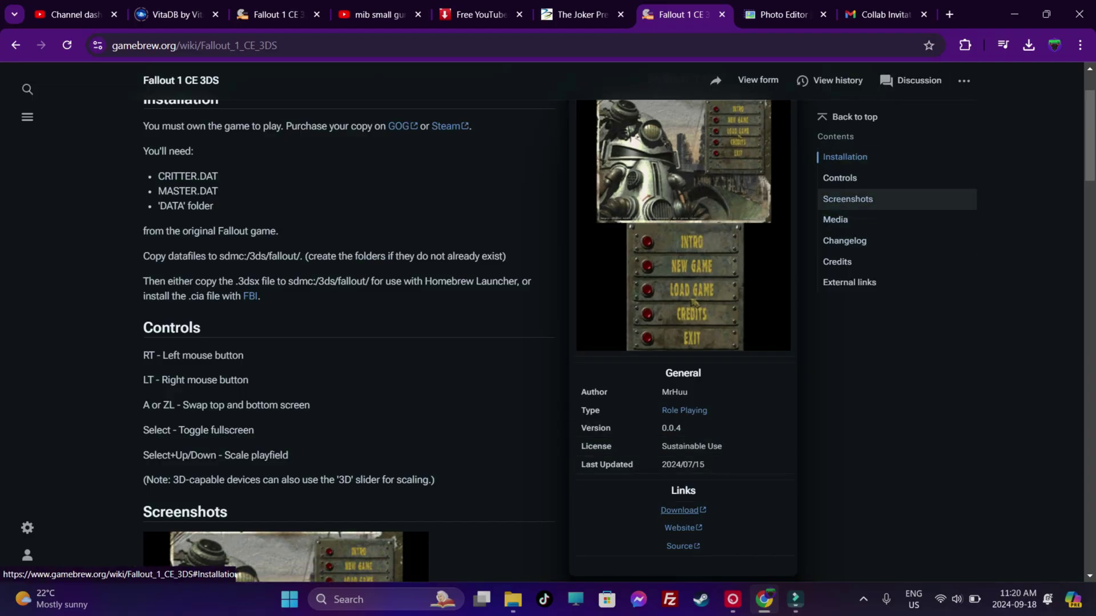
left_click(512, 600)
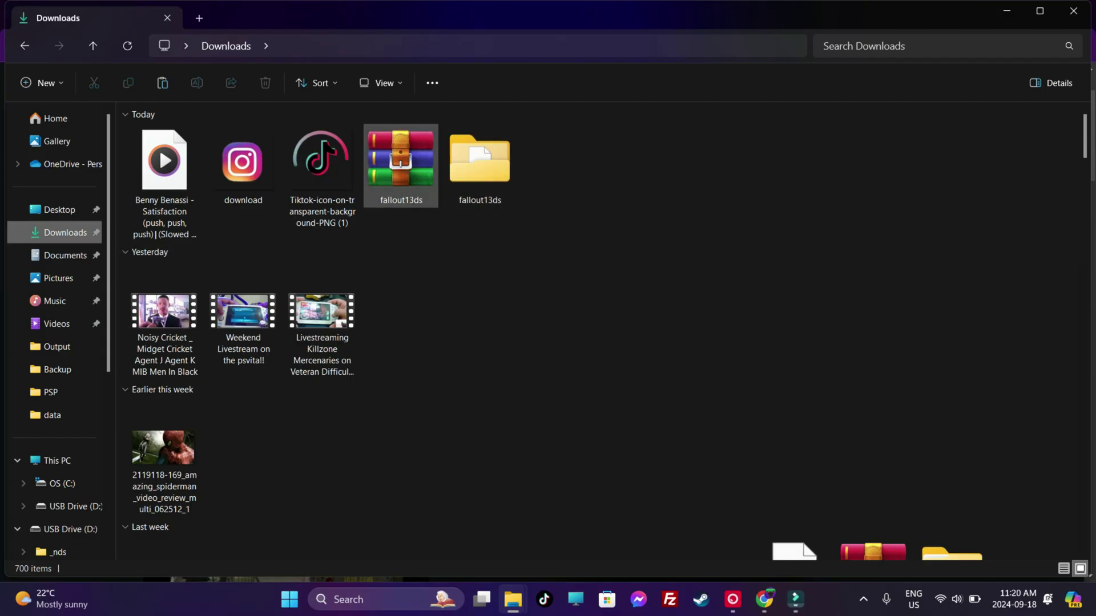
double_click(478, 161)
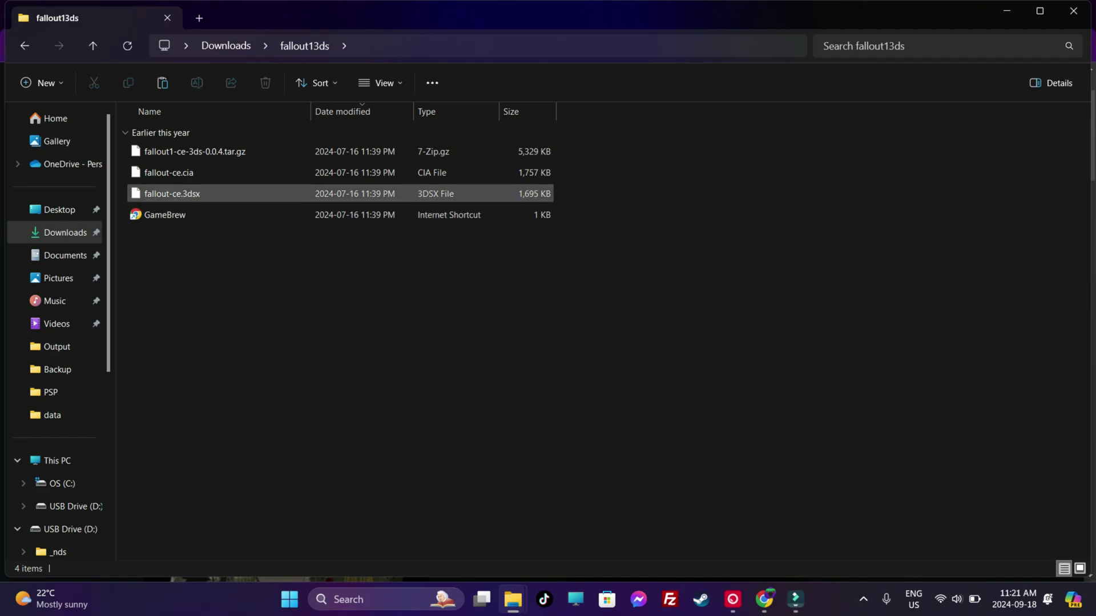
left_click(172, 194)
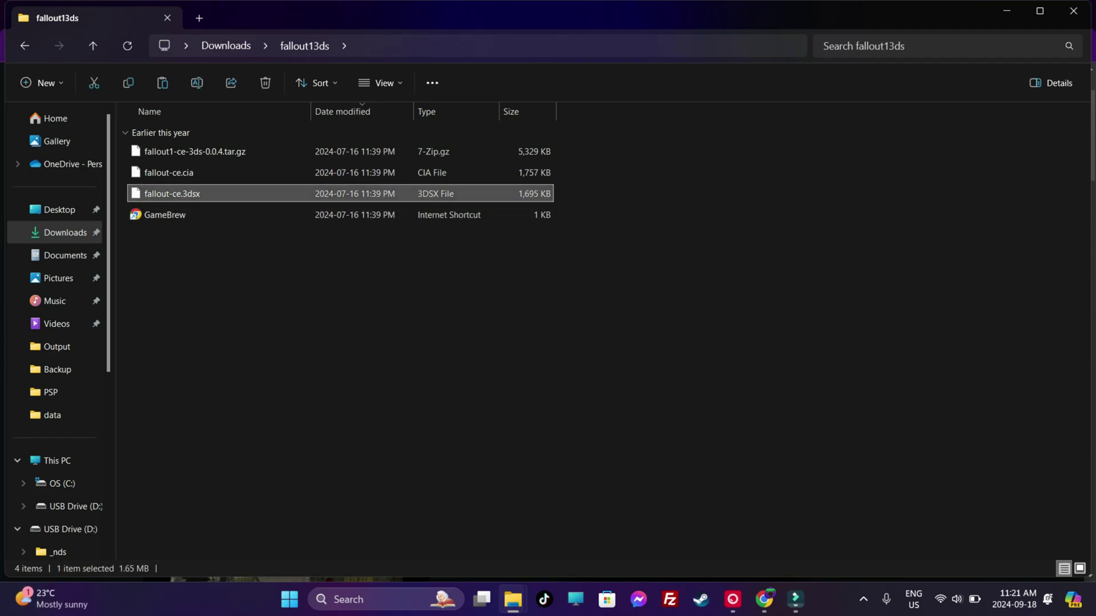
mouse_move(513, 600)
left_click(589, 525)
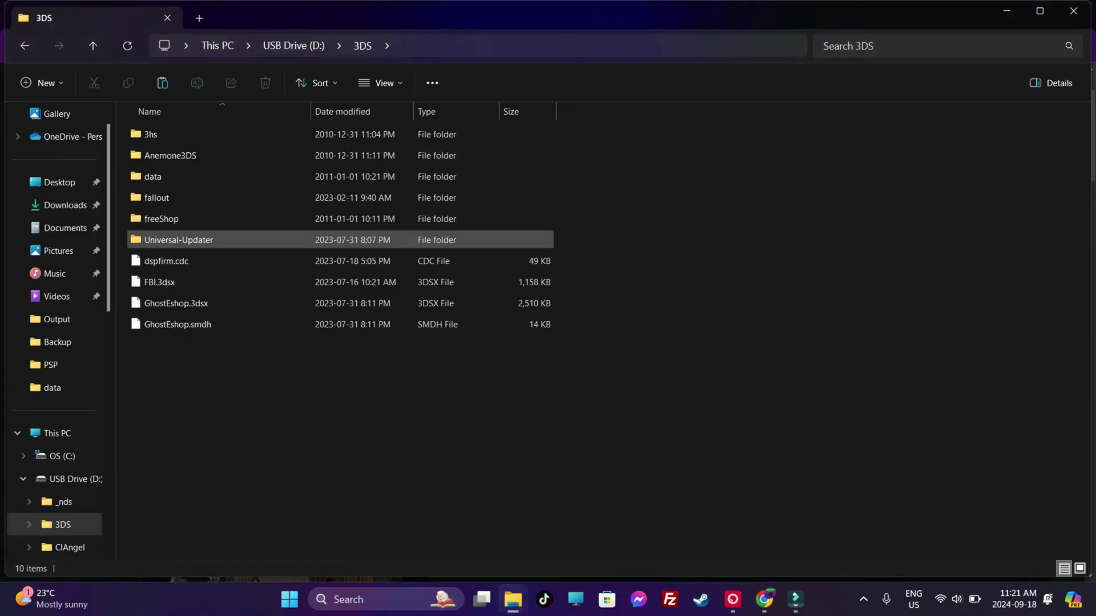
left_click(150, 200)
key("Return")
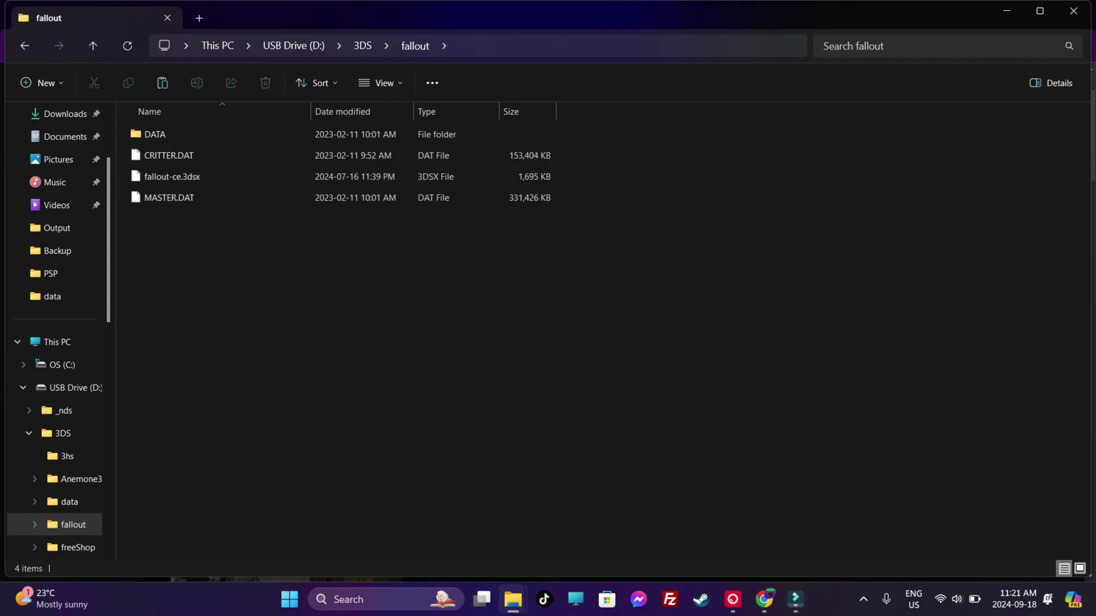
left_click(25, 46)
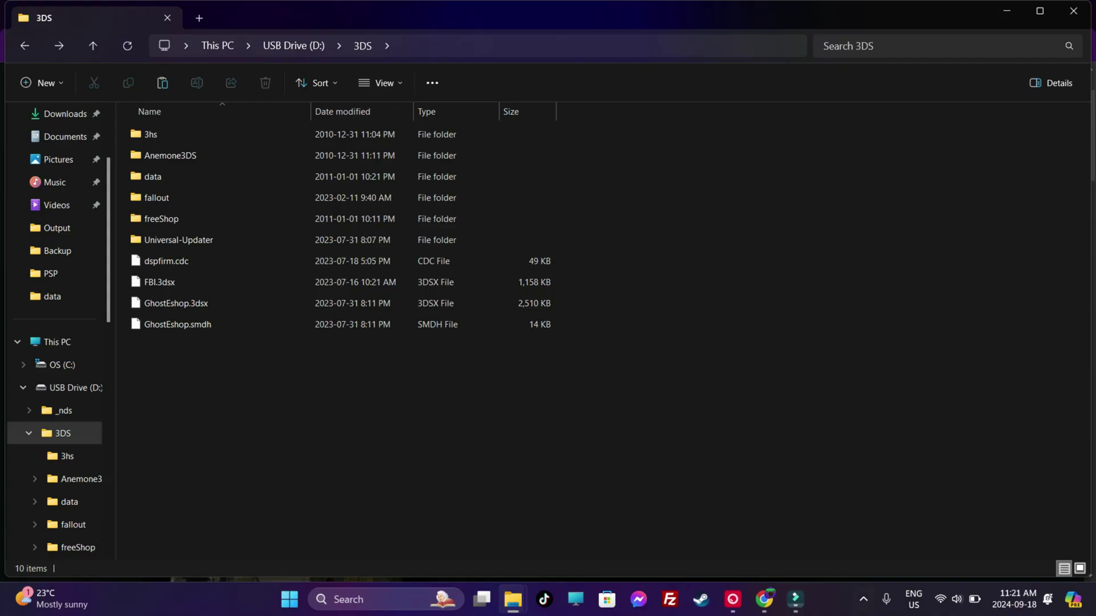
- Copy fallout-ce.cia from the fallout13ds folder into the cias folder on the USB drive, and close the drive's window
mouse_move(513, 600)
left_click(429, 525)
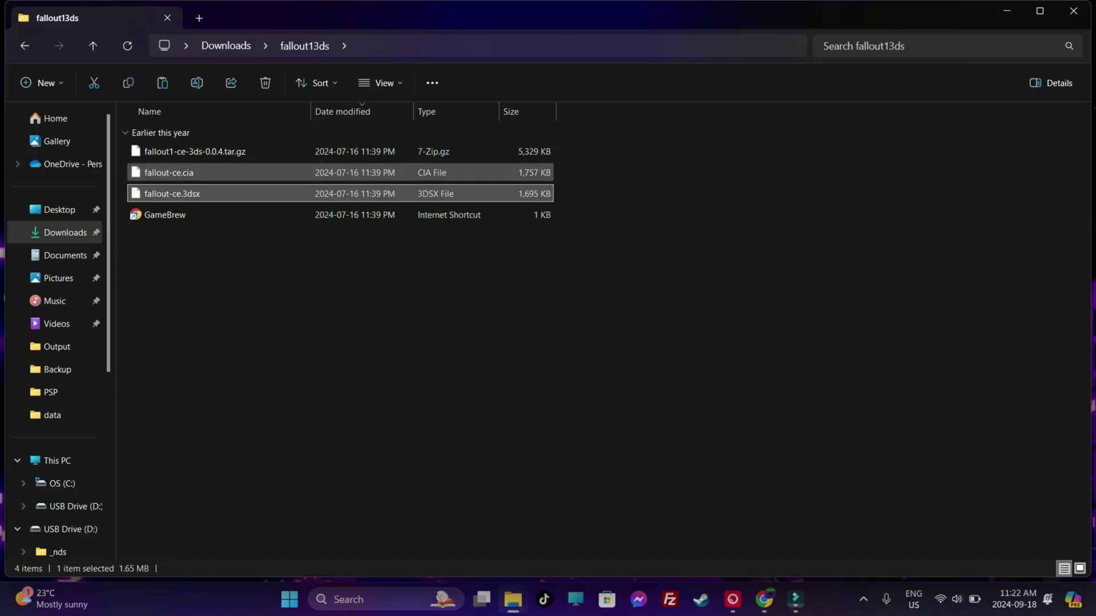
left_click(169, 172)
key("alt+Tab")
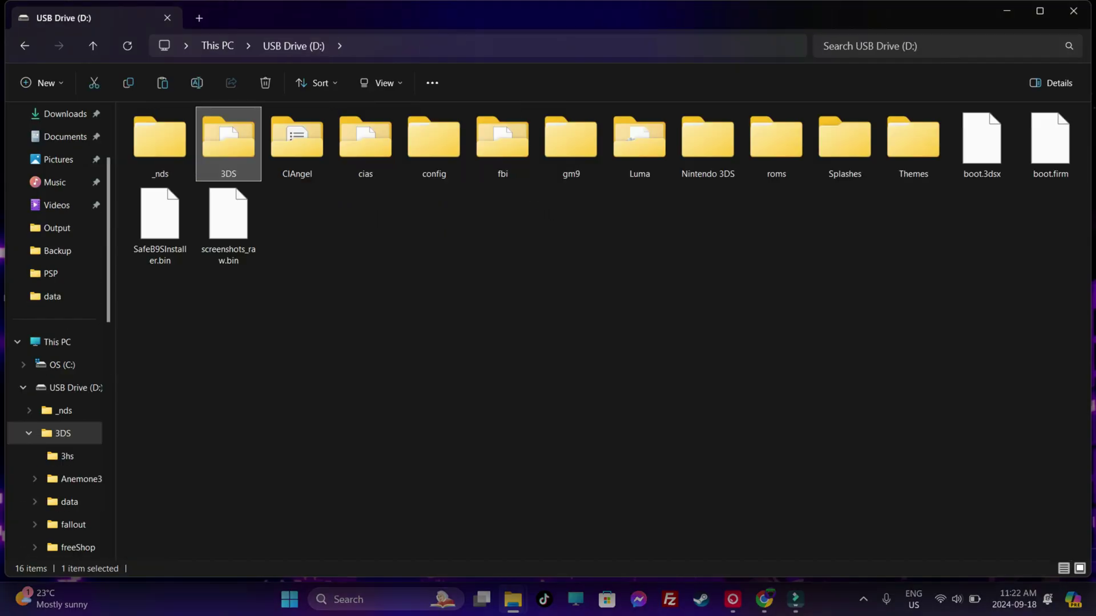
key("Escape")
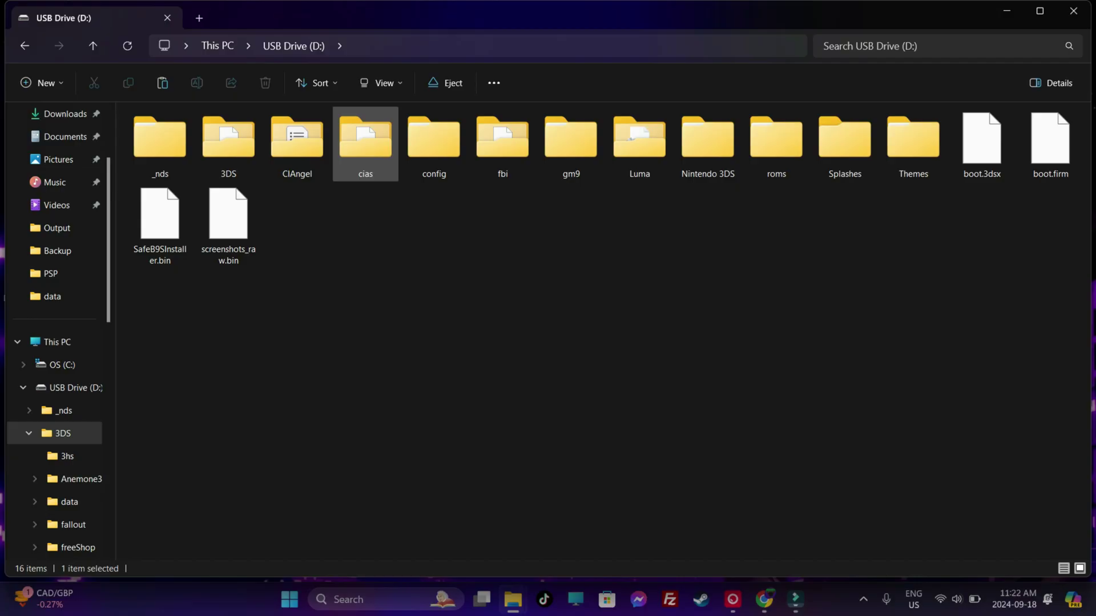
double_click(366, 140)
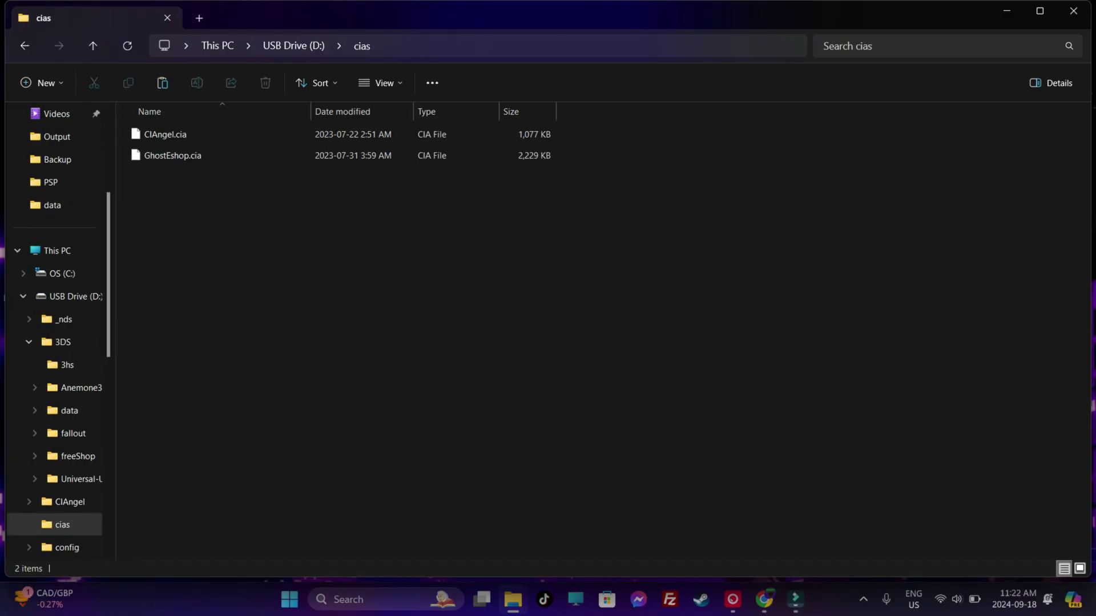
key("ctrl+v")
left_click(25, 46)
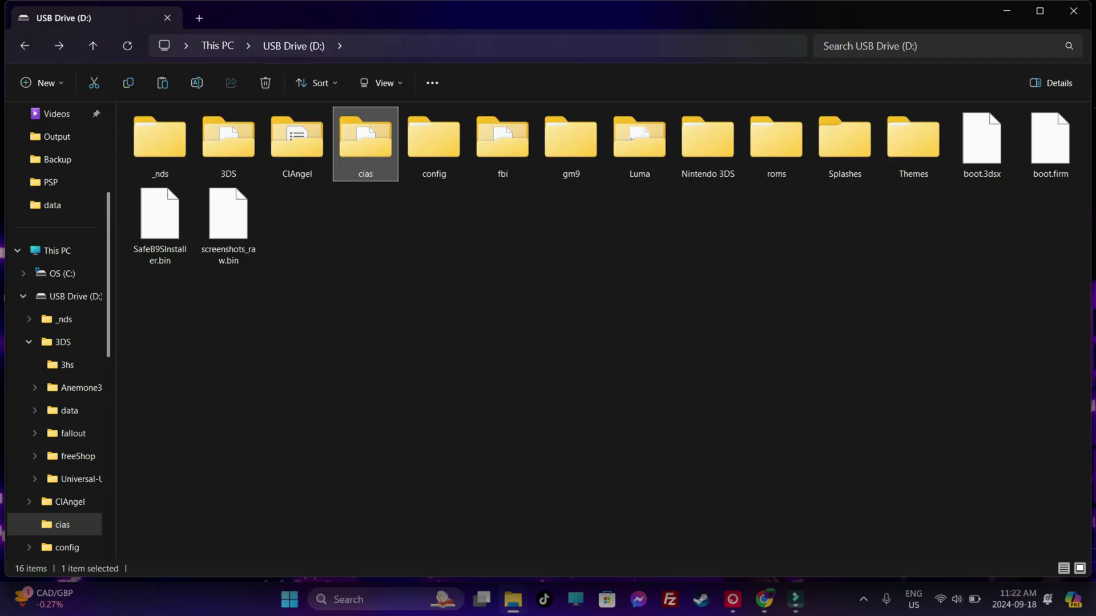
left_click(1073, 11)
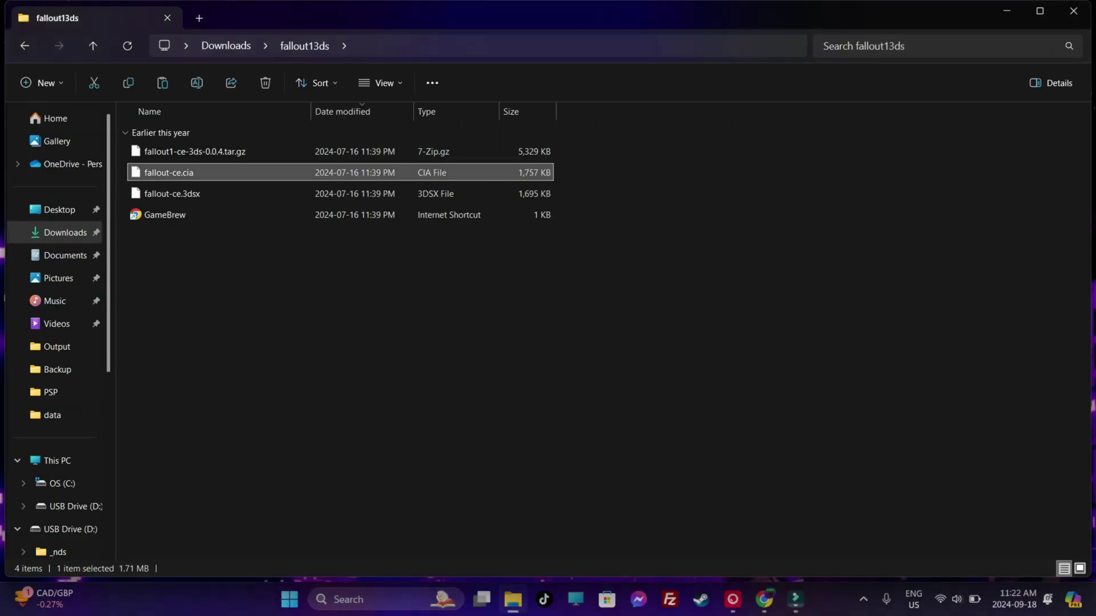
- Clear the file selection and safely eject the USB drive from the computer
key("ctrl+space")
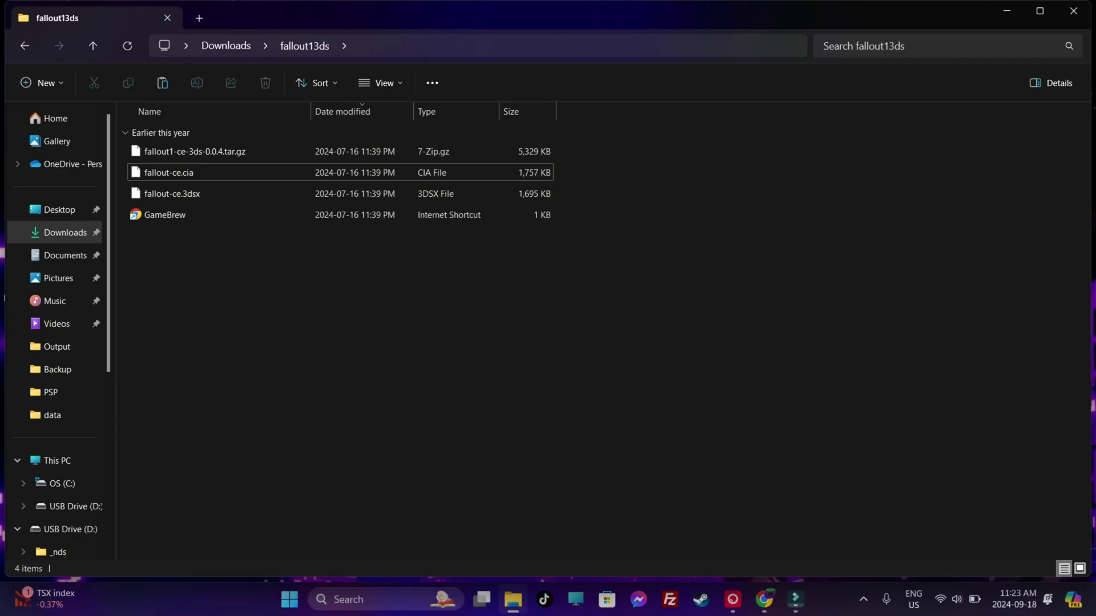
left_click(863, 600)
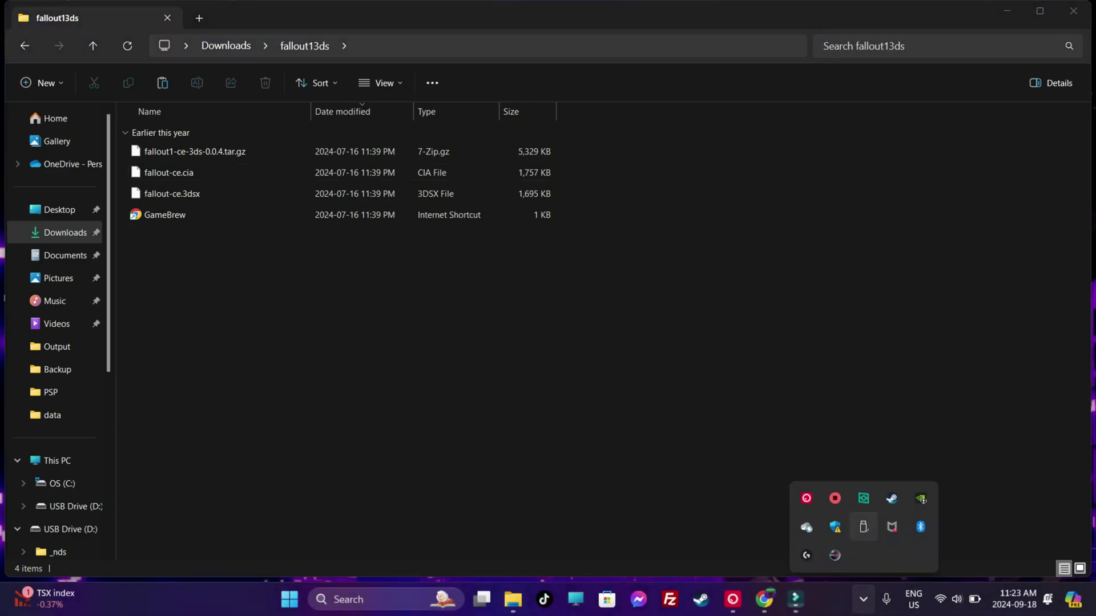
left_click(863, 527)
left_click(922, 555)
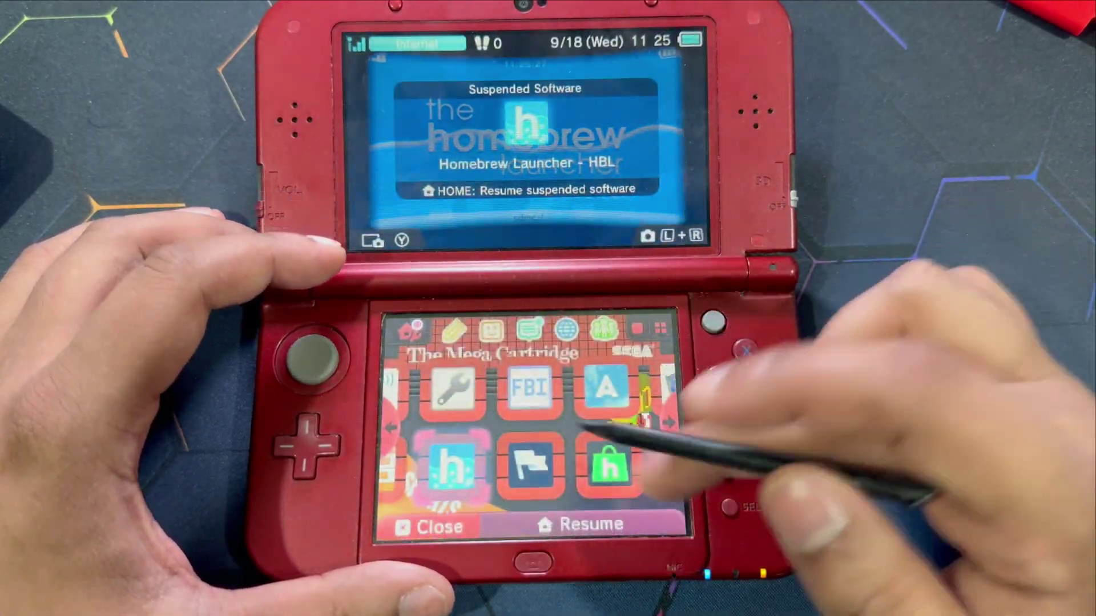
key("x")
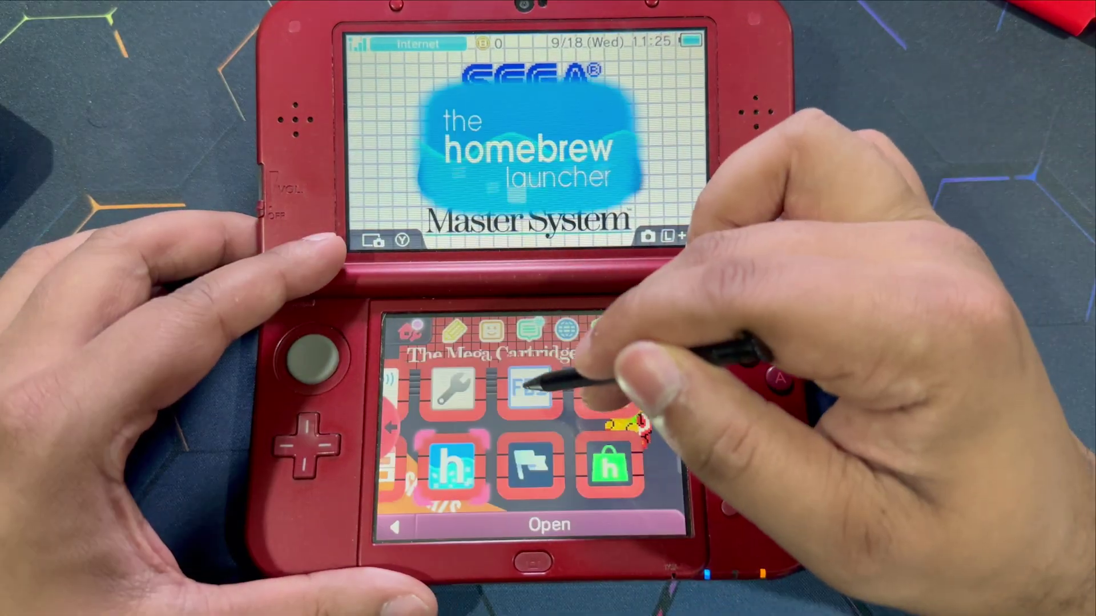
left_click(531, 388)
left_click(545, 372)
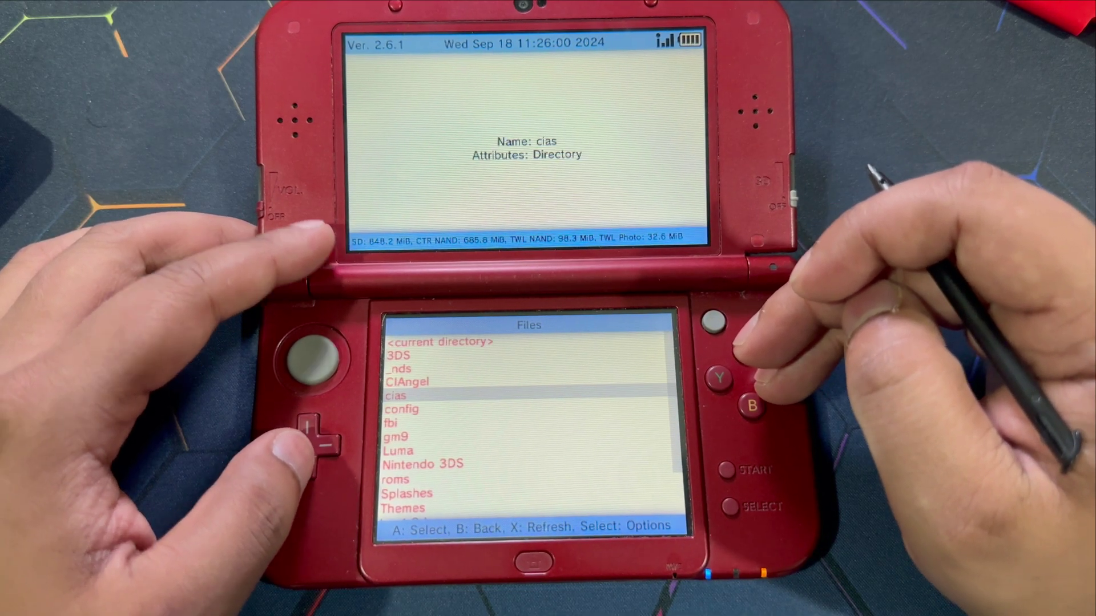
key("Return")
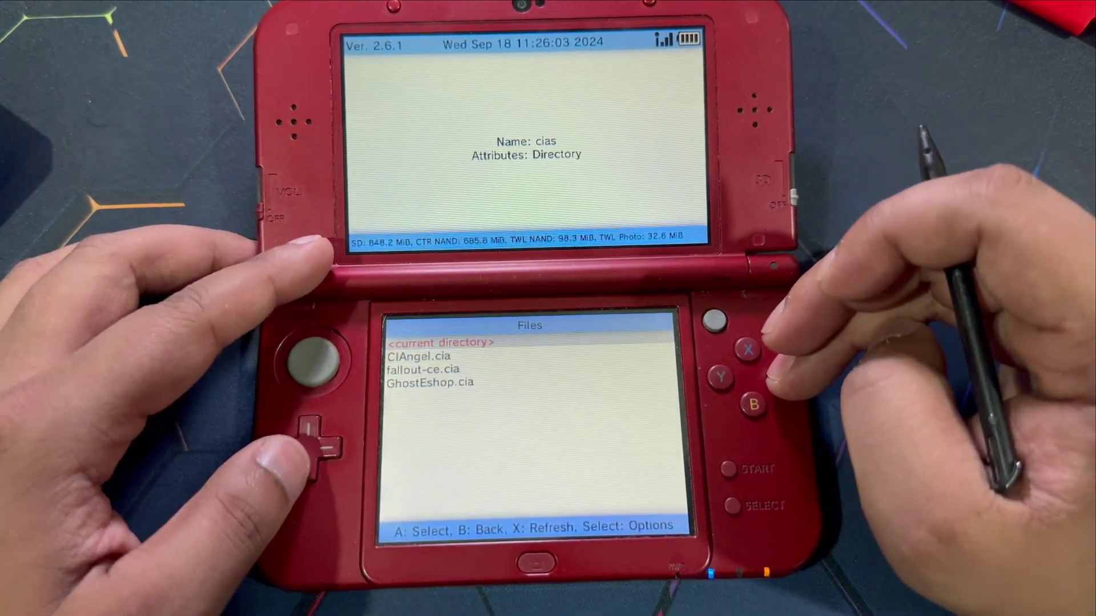
key("Down")
key("Down")
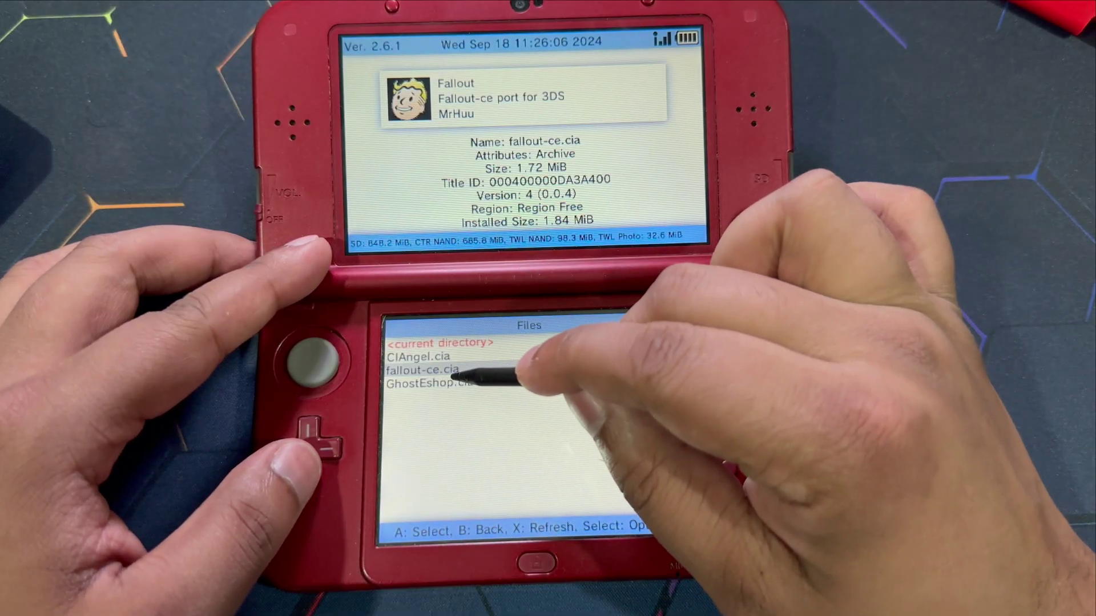
key("Return")
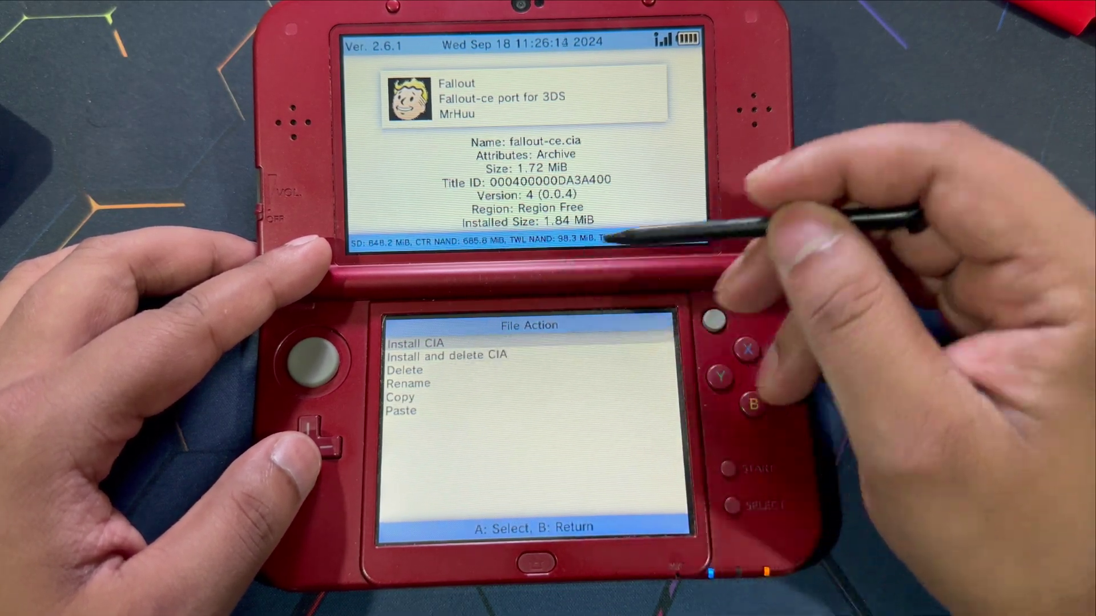
key("Return")
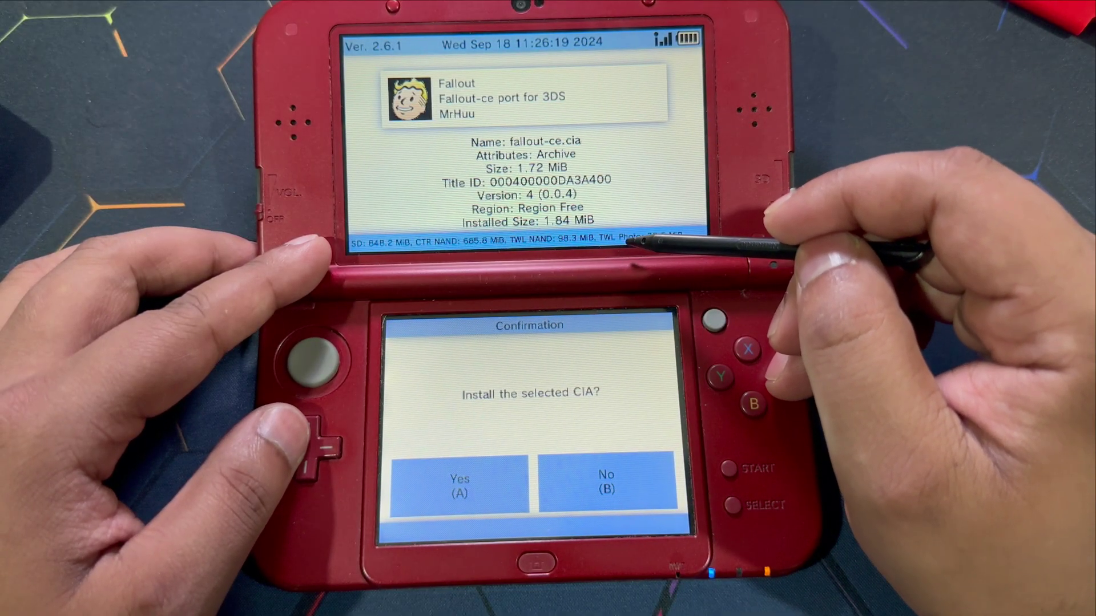
key("Return")
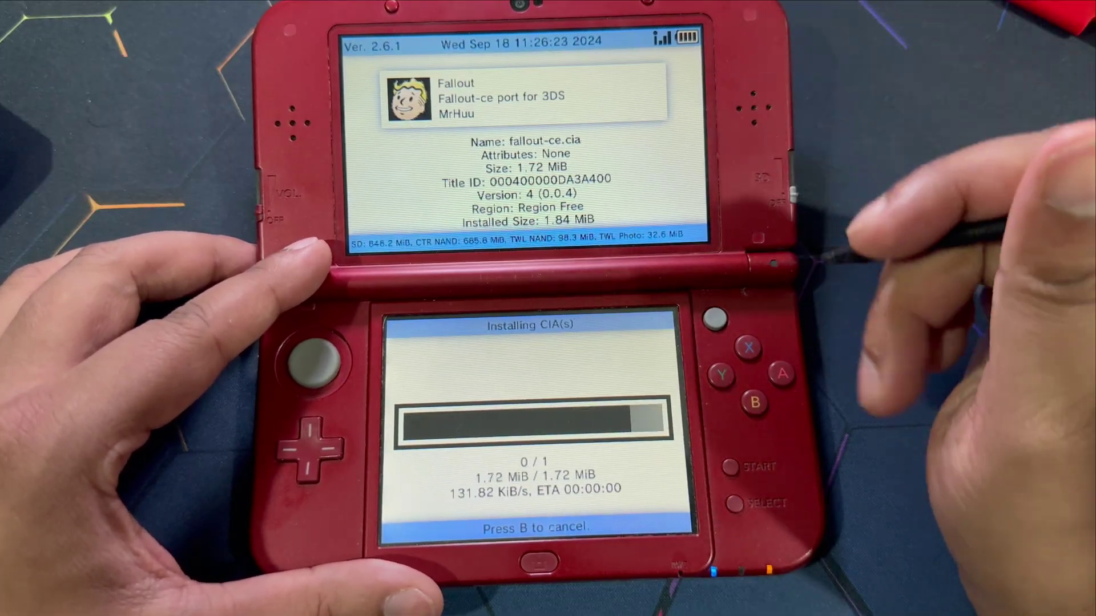
key("Escape")
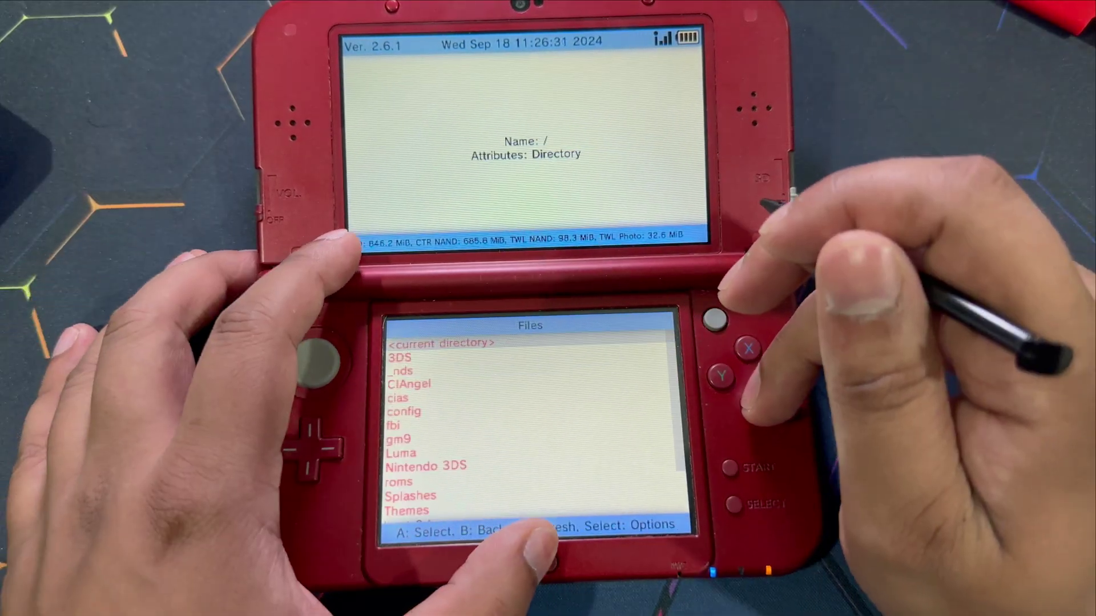
key("Home")
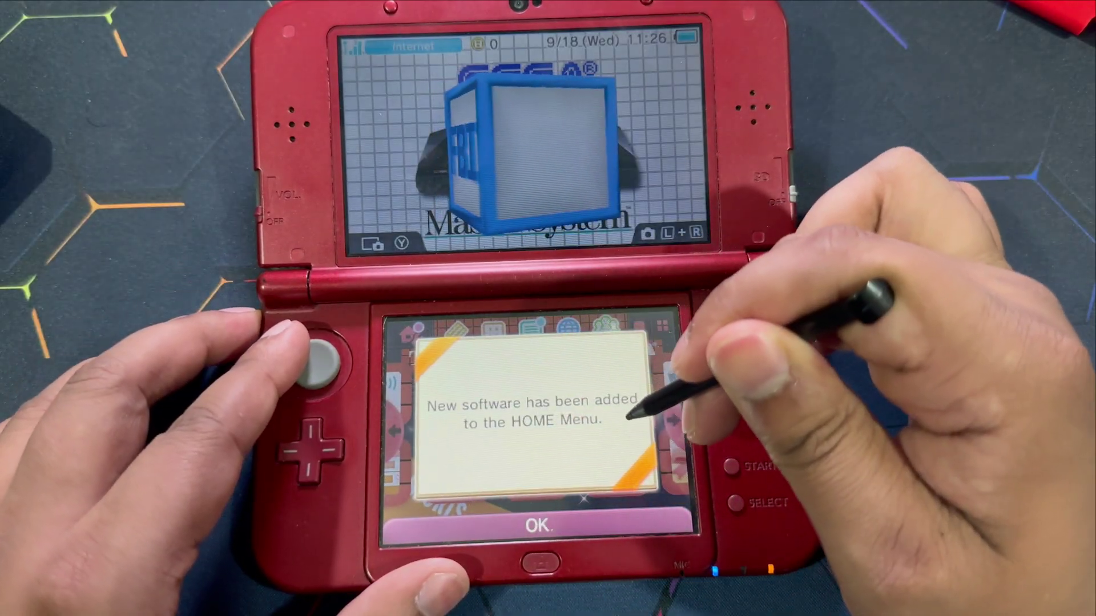
left_click(571, 523)
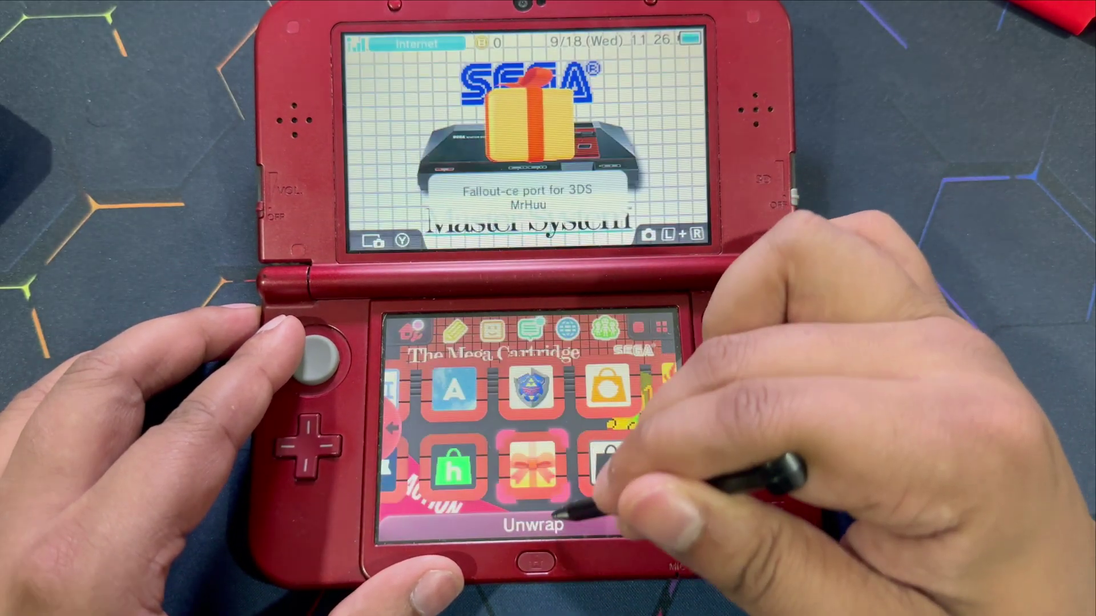
left_click(536, 524)
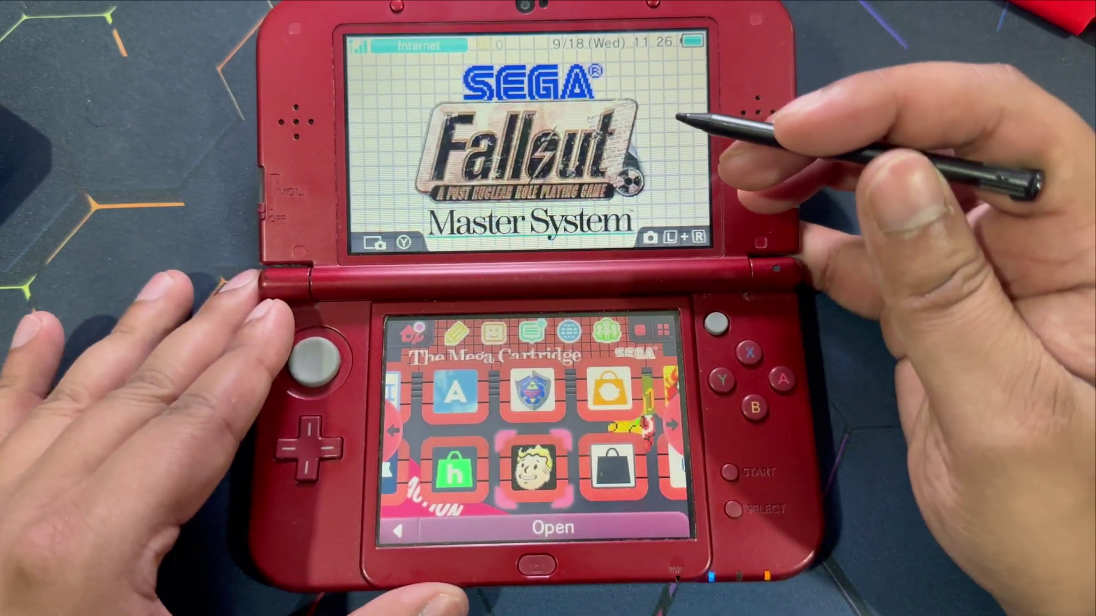
left_click(551, 524)
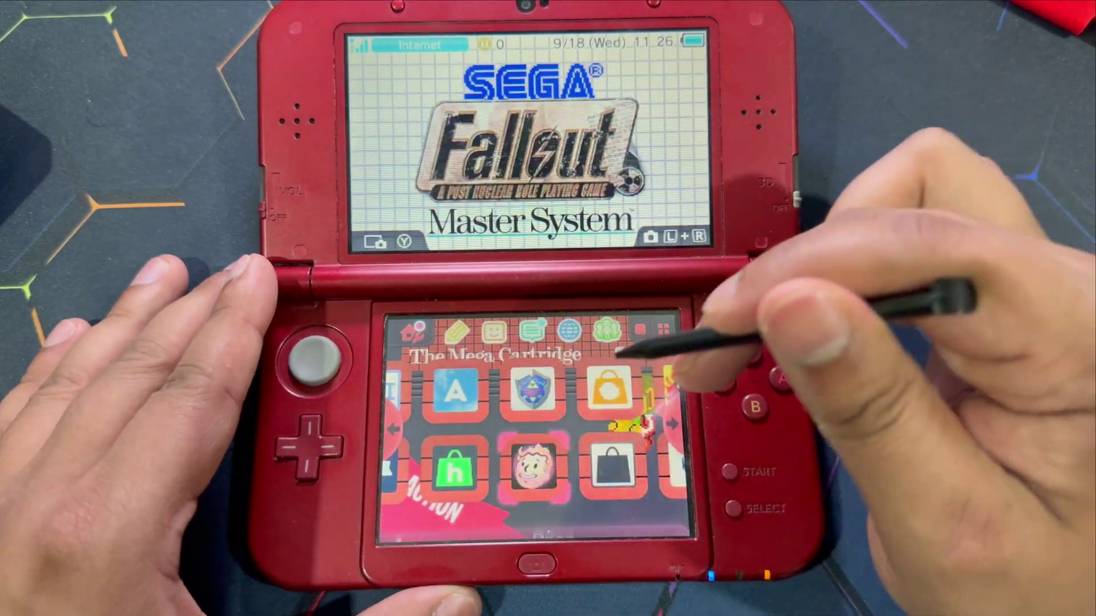